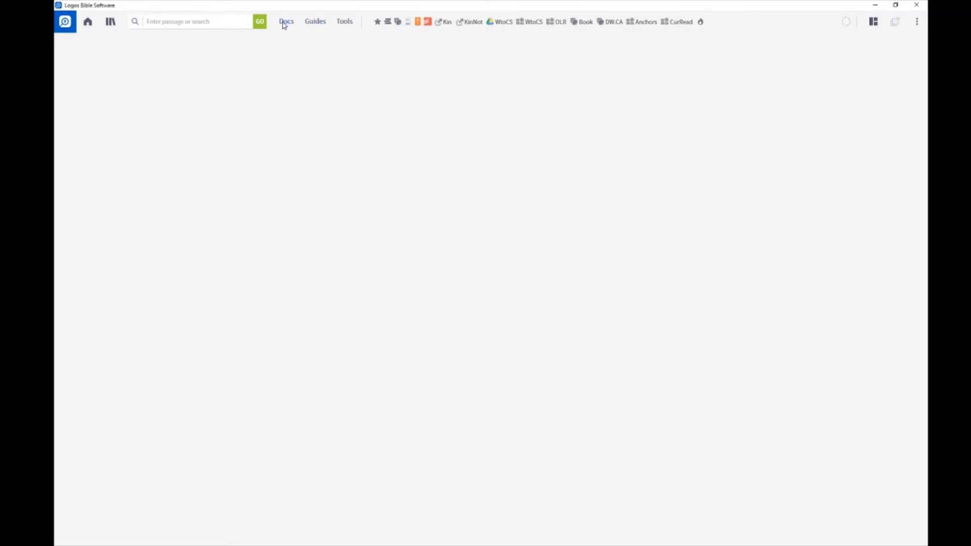
Open the Documents panel from the Docs toolbar shortcut, showing your own documents.
right_click(284, 24)
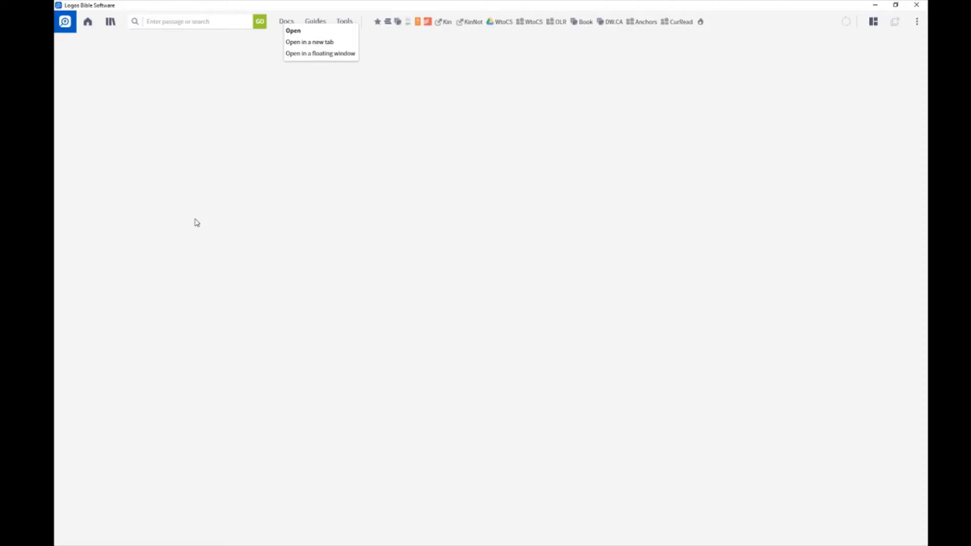
key("Return")
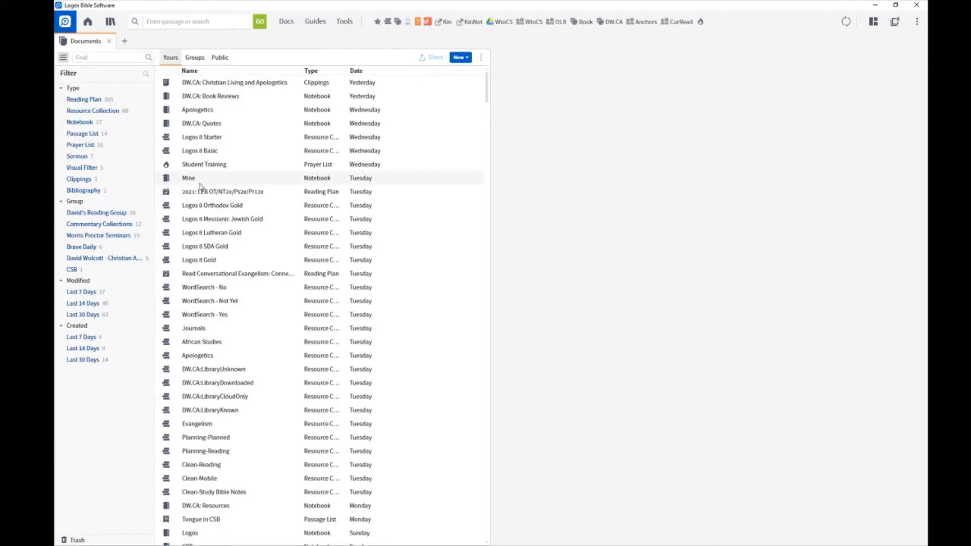
scroll(243, 227, "down", 3)
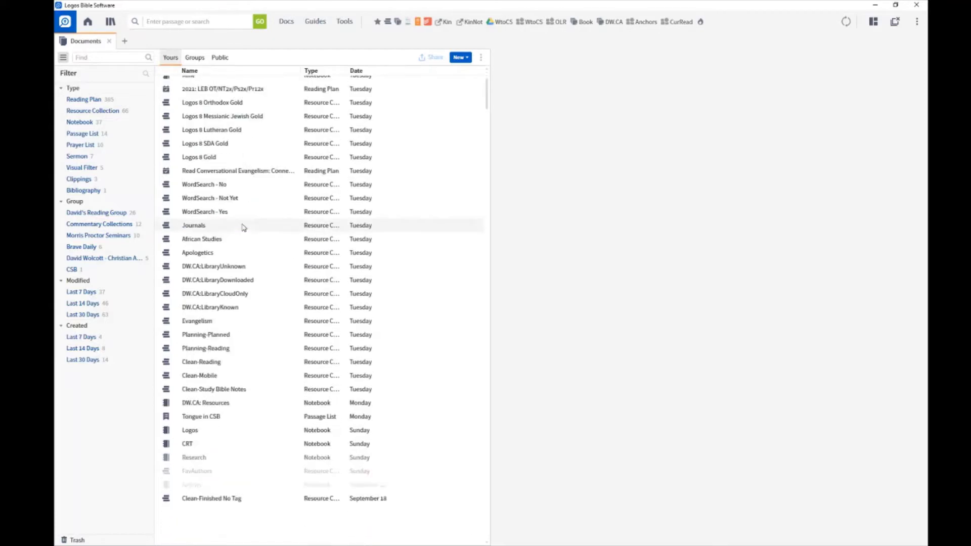
scroll(242, 226, "down", 3)
scroll(242, 226, "down", 3)
scroll(243, 226, "down", 3)
scroll(243, 227, "down", 3)
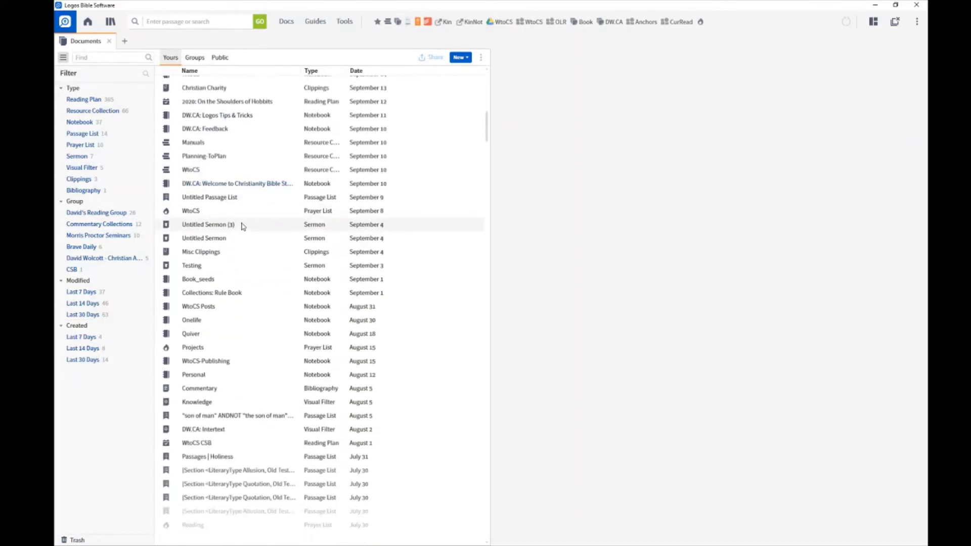
scroll(243, 226, "down", 3)
scroll(242, 227, "down", 3)
scroll(243, 226, "down", 3)
scroll(243, 227, "down", 3)
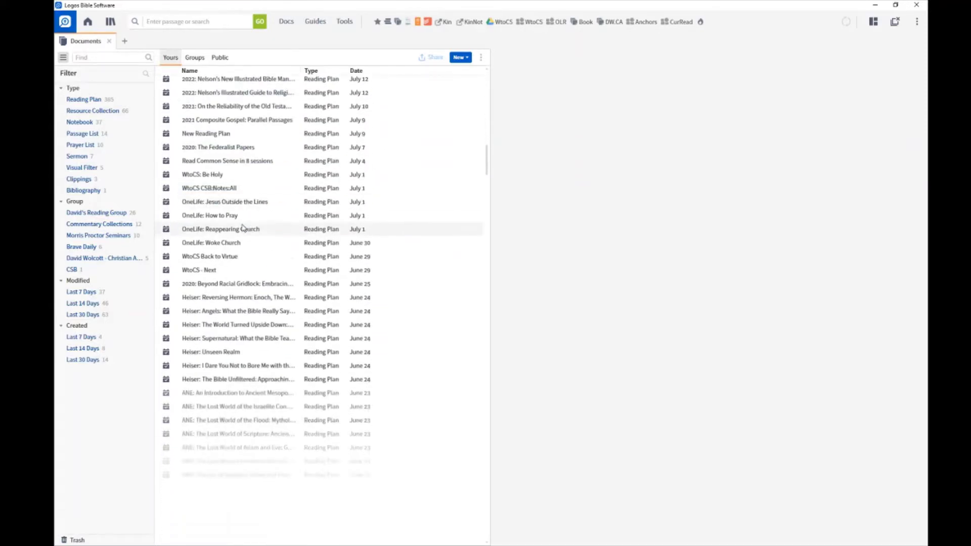
scroll(243, 226, "down", 3)
scroll(243, 226, "down", 3)
scroll(242, 226, "down", 3)
scroll(243, 226, "down", 3)
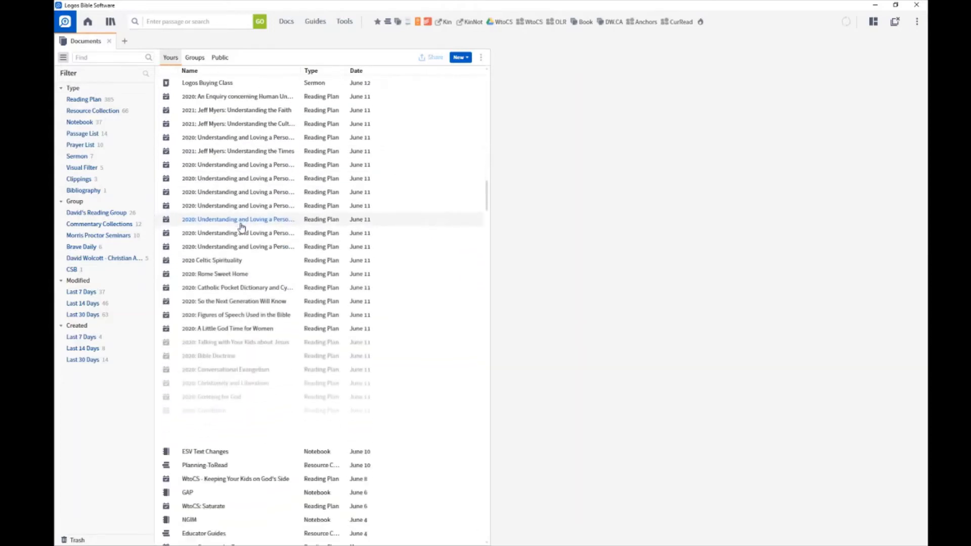
scroll(241, 226, "up", 3)
scroll(241, 226, "up", 3)
scroll(241, 225, "up", 3)
scroll(242, 225, "up", 3)
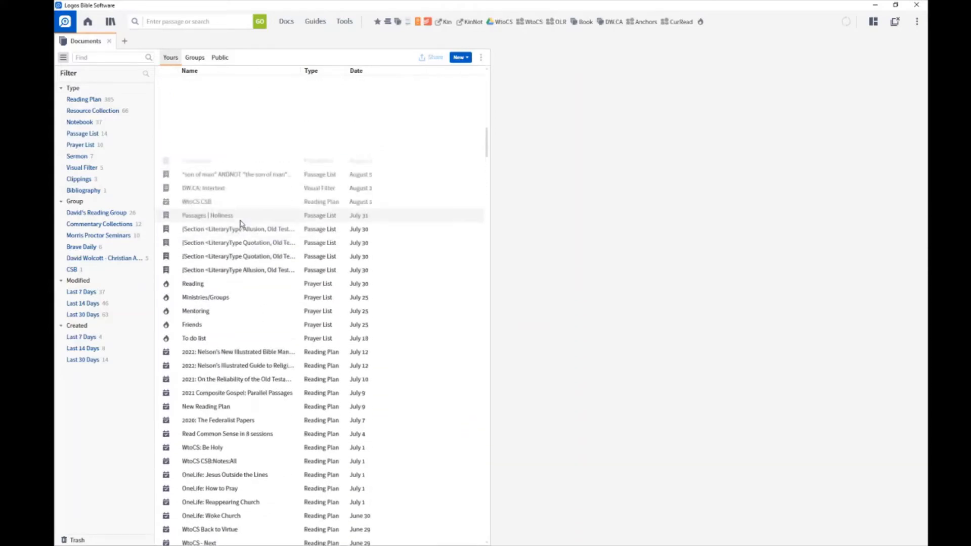
scroll(242, 221, "up", 3)
scroll(241, 221, "up", 3)
scroll(242, 222, "up", 3)
scroll(242, 222, "up", 2)
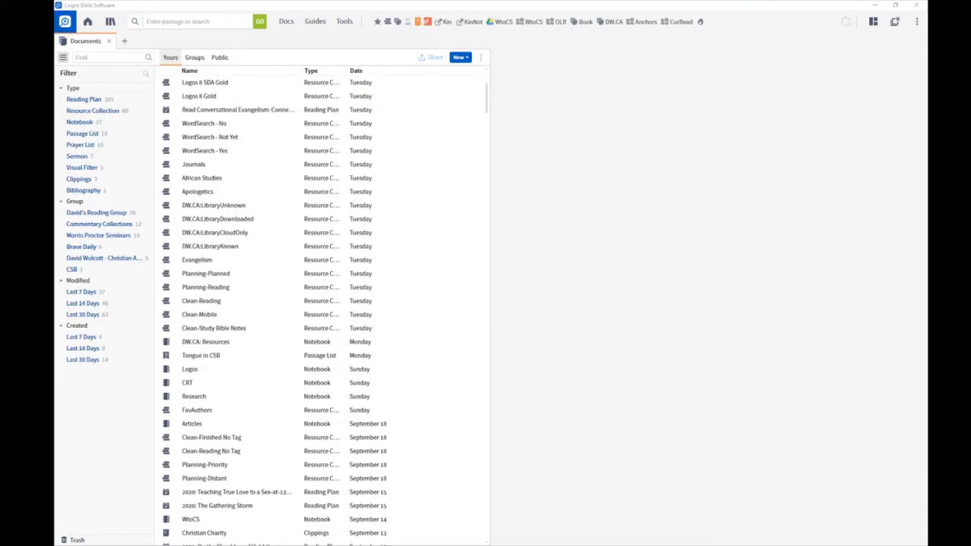
Show the Groups list of documents shared through your groups.
left_click(194, 58)
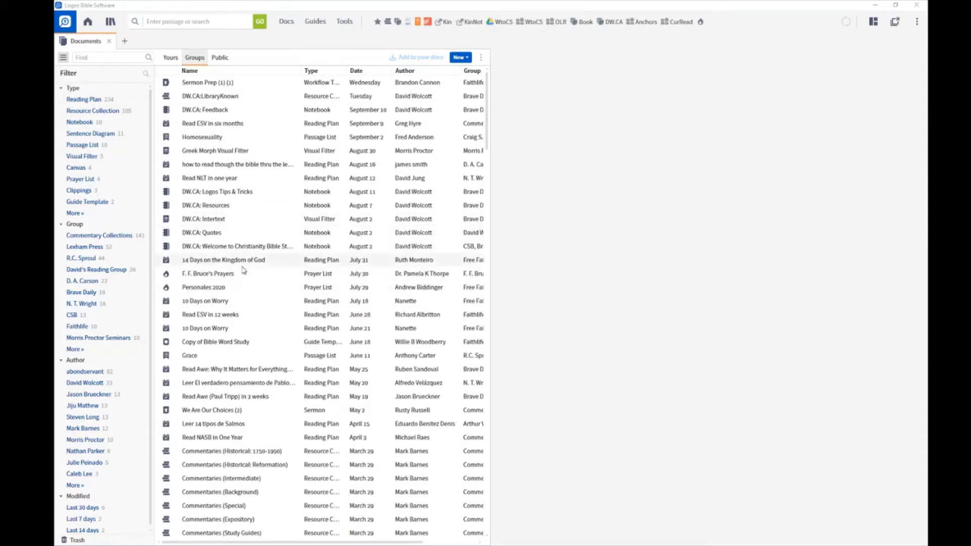
scroll(235, 292, "down", 3)
scroll(234, 292, "down", 3)
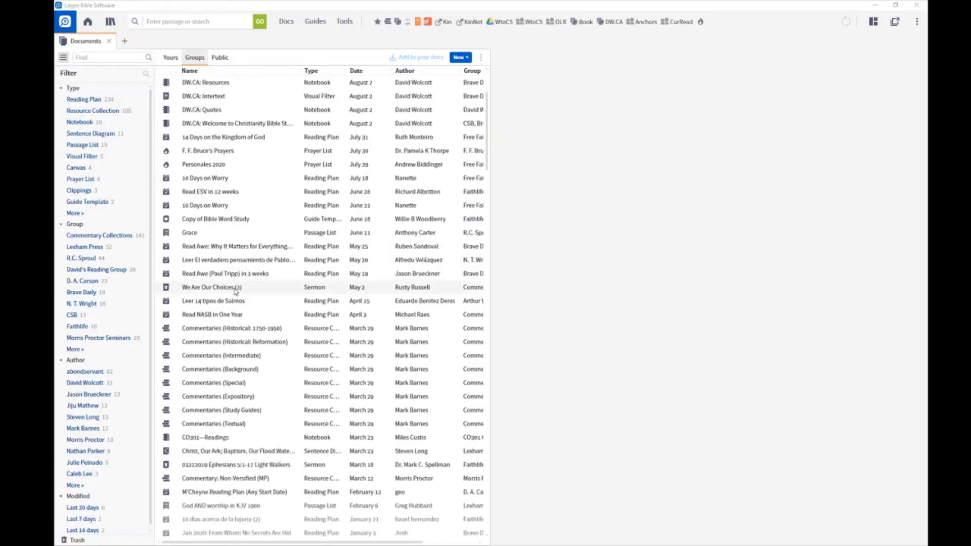
scroll(234, 292, "down", 3)
scroll(235, 292, "down", 3)
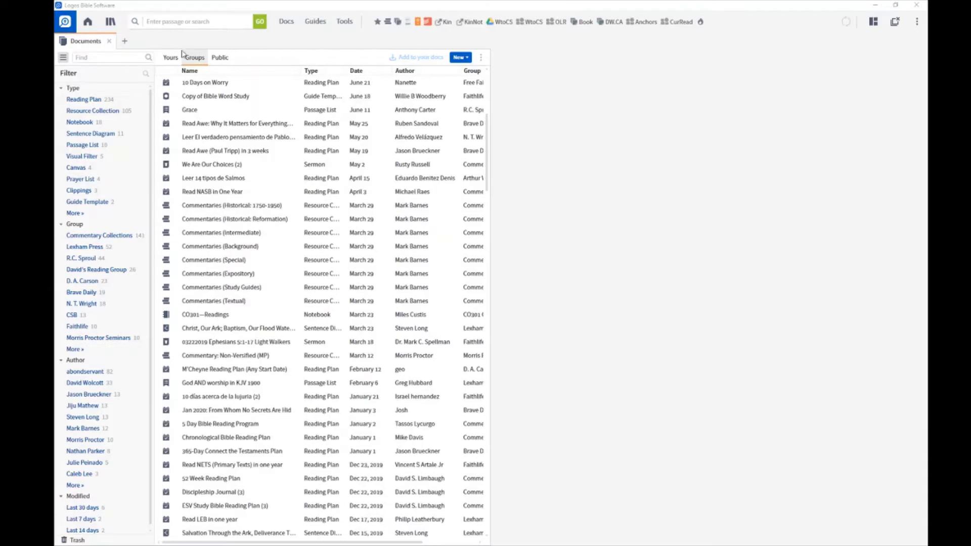
Show the Public list of documents shared by other users.
left_click(220, 57)
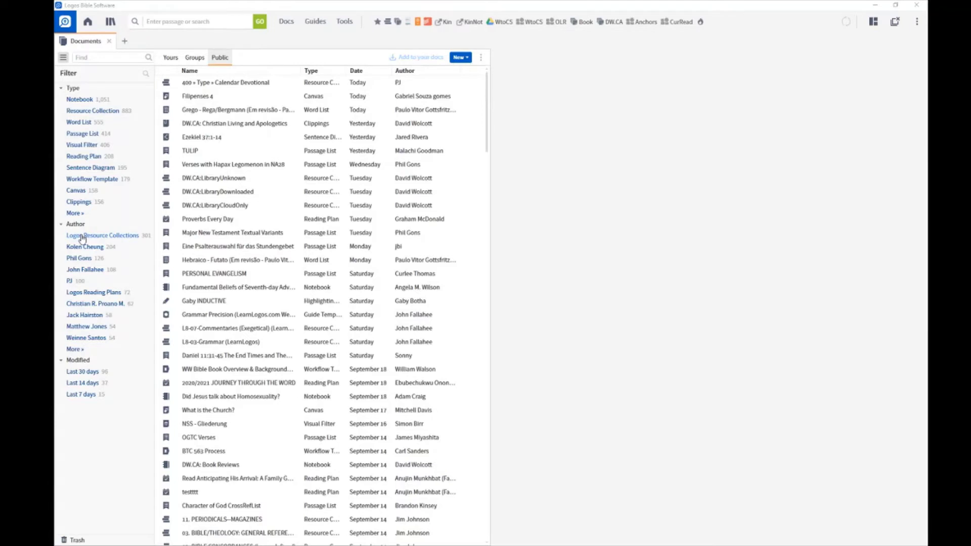
Filter public documents to the Logos Resource Collections author.
left_click(82, 237)
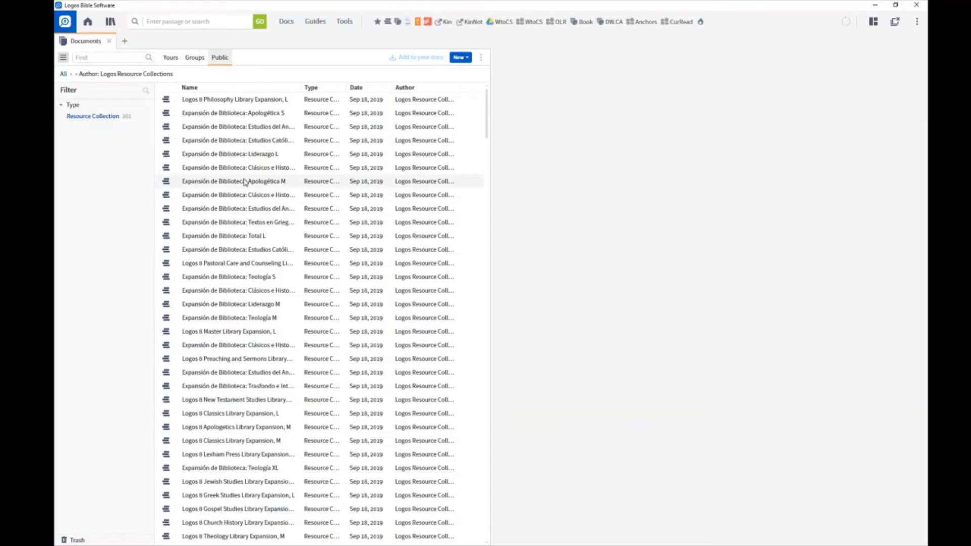
scroll(245, 183, "down", 10)
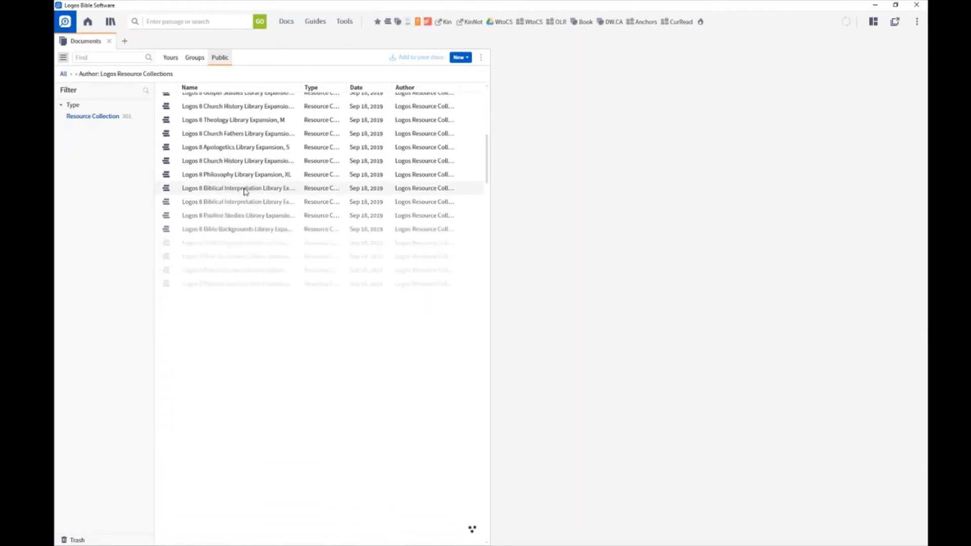
scroll(245, 184, "down", 5)
scroll(245, 183, "up", 10)
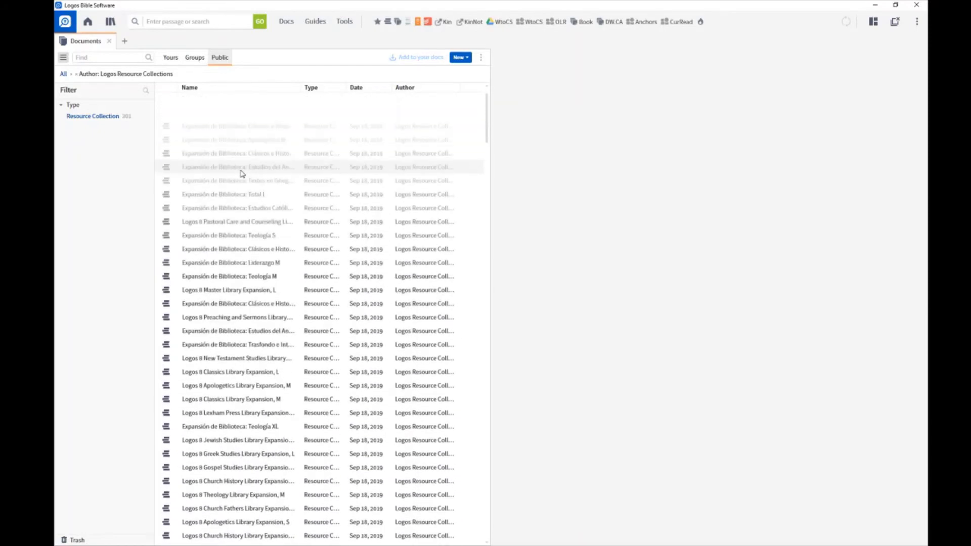
scroll(246, 183, "up", 5)
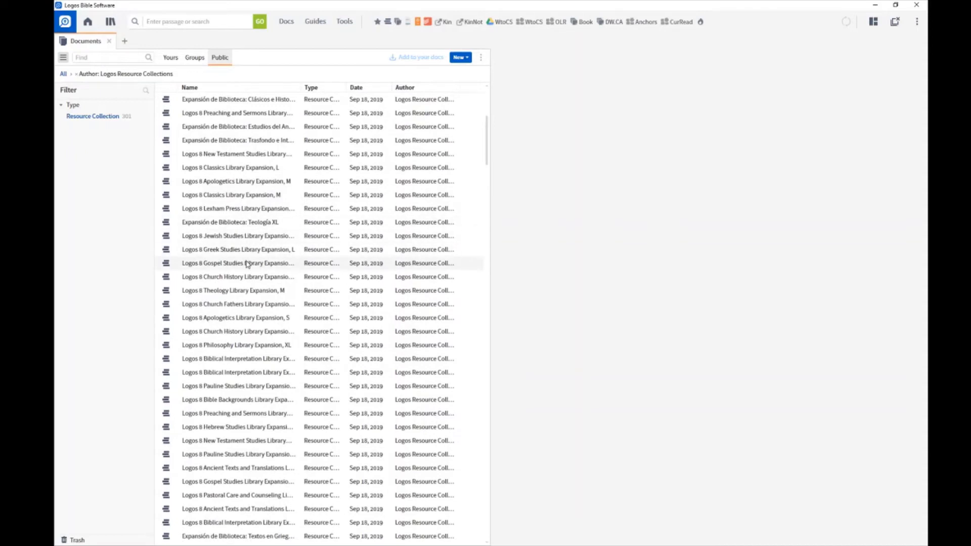
scroll(246, 264, "down", 3)
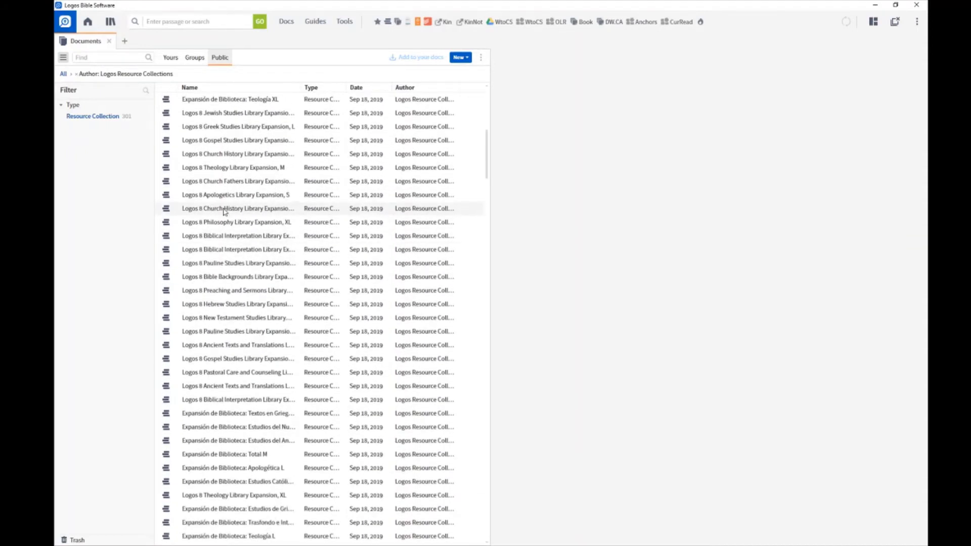
scroll(223, 211, "down", 5)
scroll(224, 211, "down", 5)
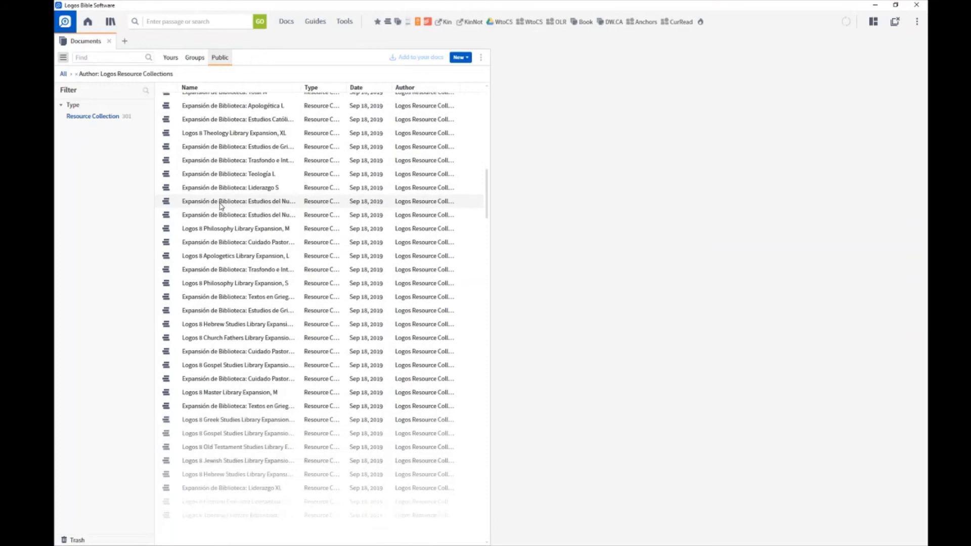
scroll(220, 205, "down", 5)
scroll(221, 205, "down", 3)
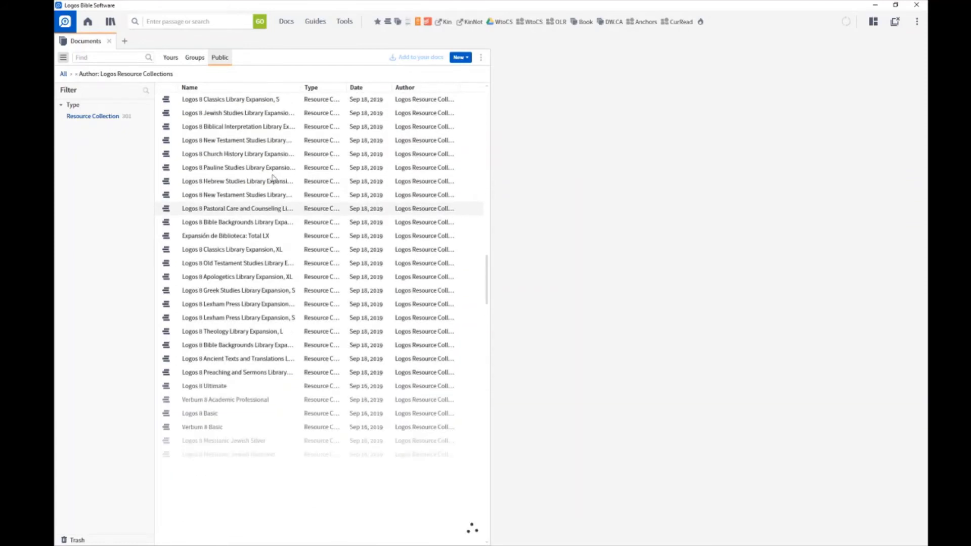
scroll(182, 330, "down", 2)
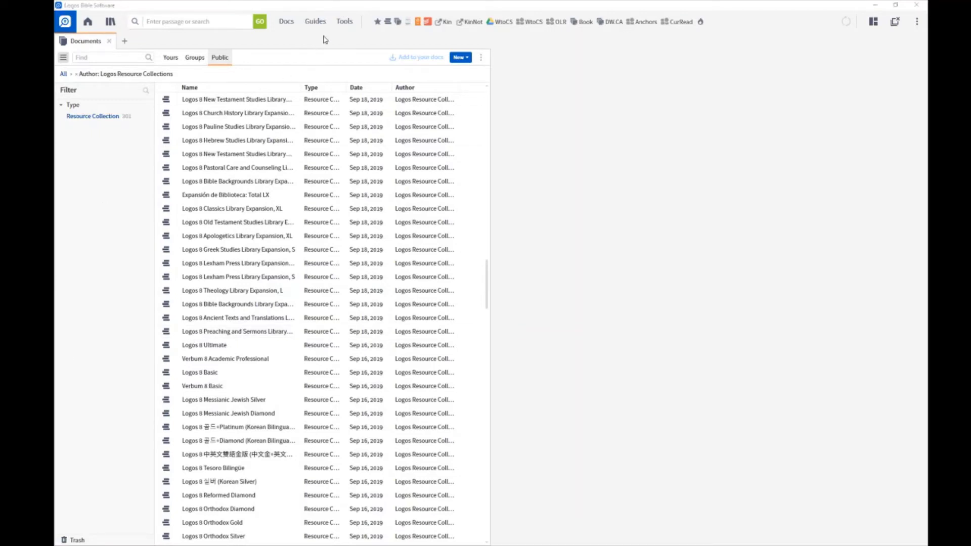
Open the Collections tool beside Documents and load the Apologetics collection.
left_click(389, 26)
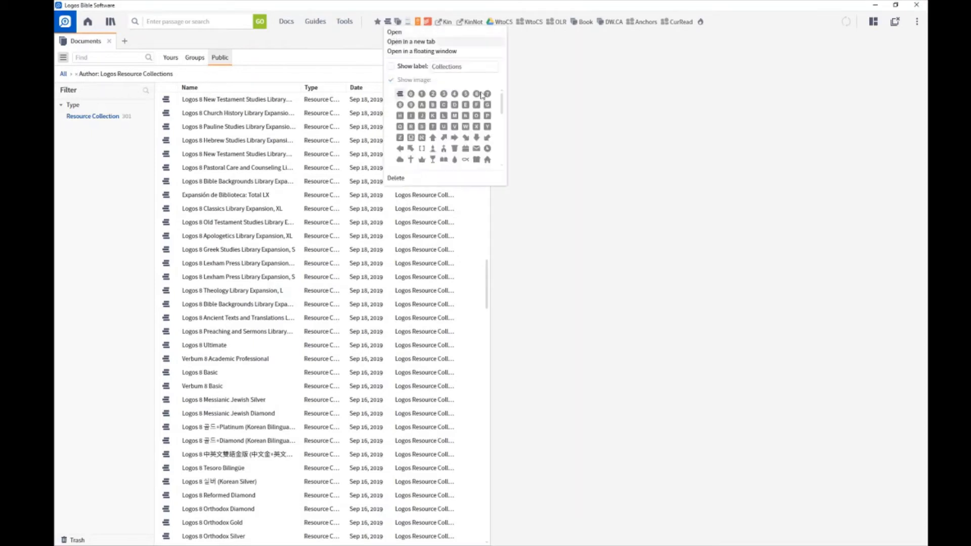
left_click(584, 158)
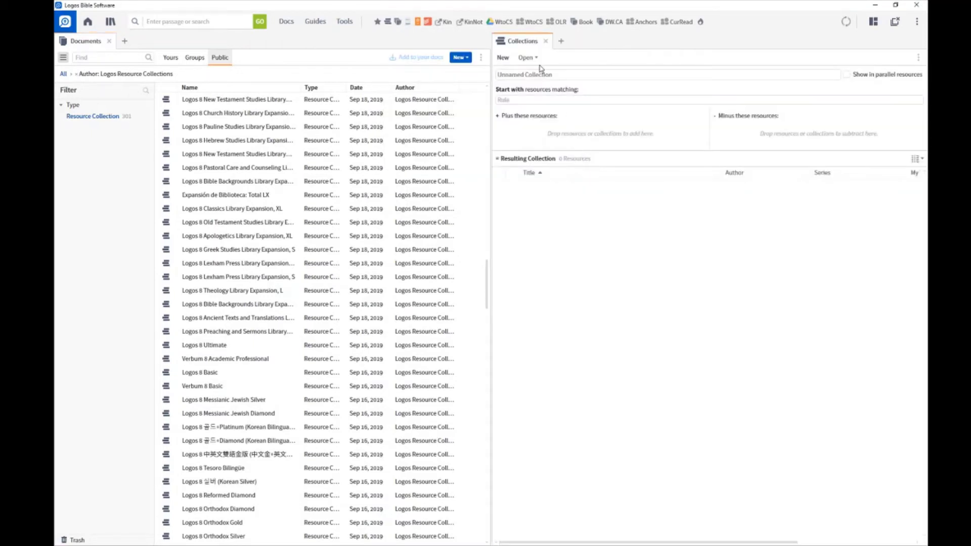
left_click(529, 57)
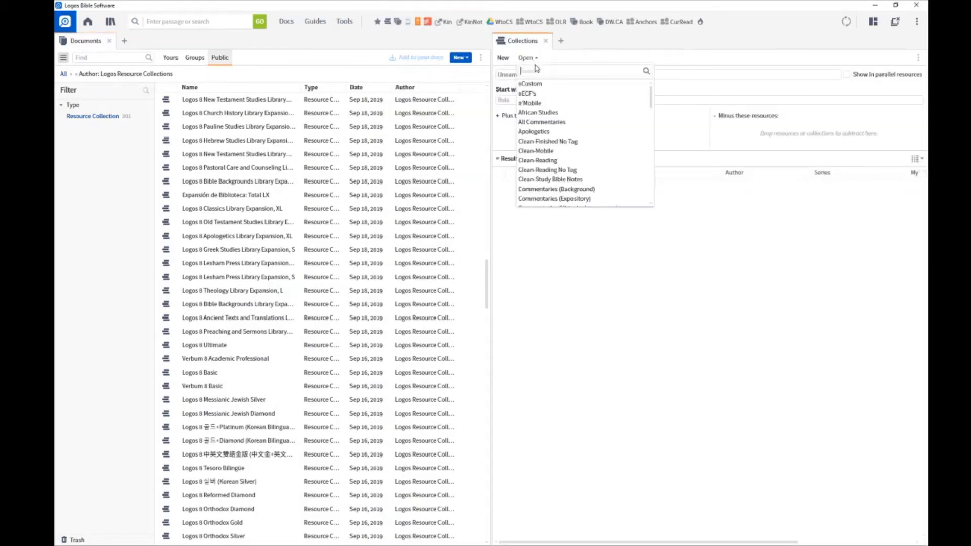
left_click(534, 131)
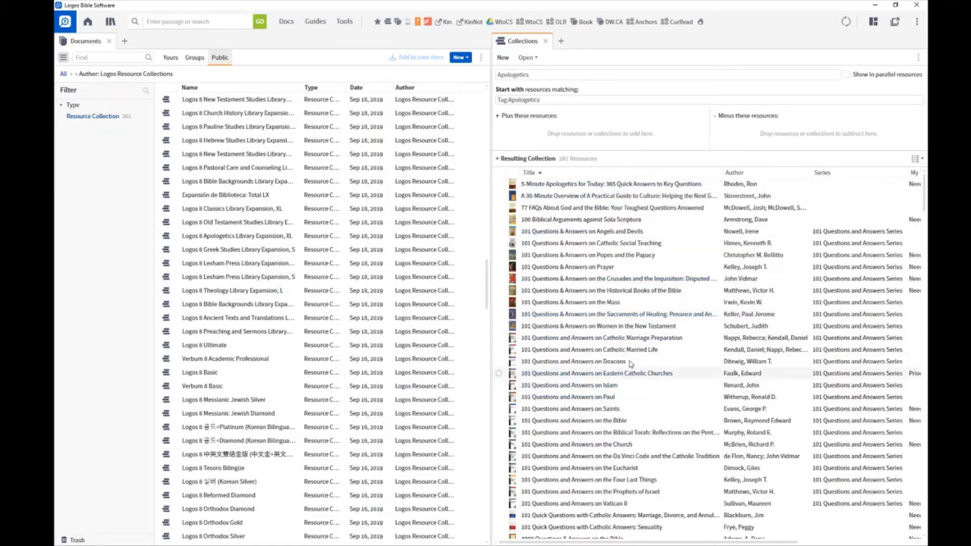
scroll(607, 399, "down", 5)
scroll(622, 357, "down", 5)
scroll(625, 346, "down", 3)
scroll(625, 345, "down", 5)
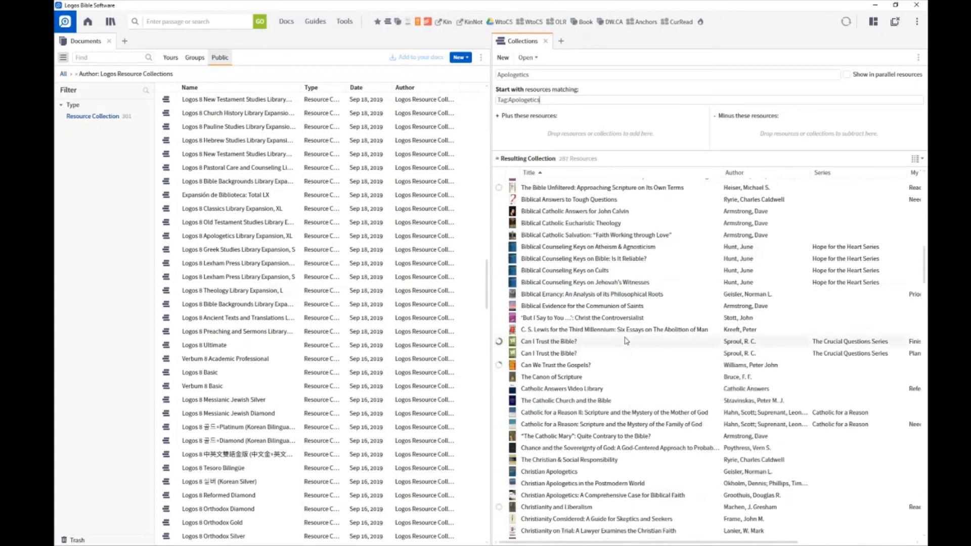
scroll(625, 345, "down", 5)
scroll(626, 341, "down", 5)
scroll(626, 339, "down", 3)
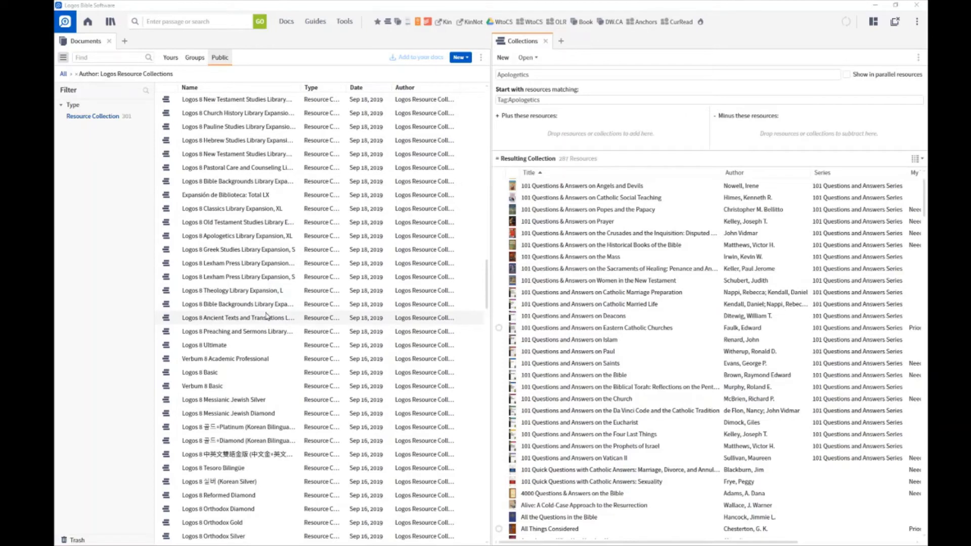
Load the Logos 8 Gold collection in place of Apologetics.
left_click(528, 58)
scroll(567, 138, "down", 3)
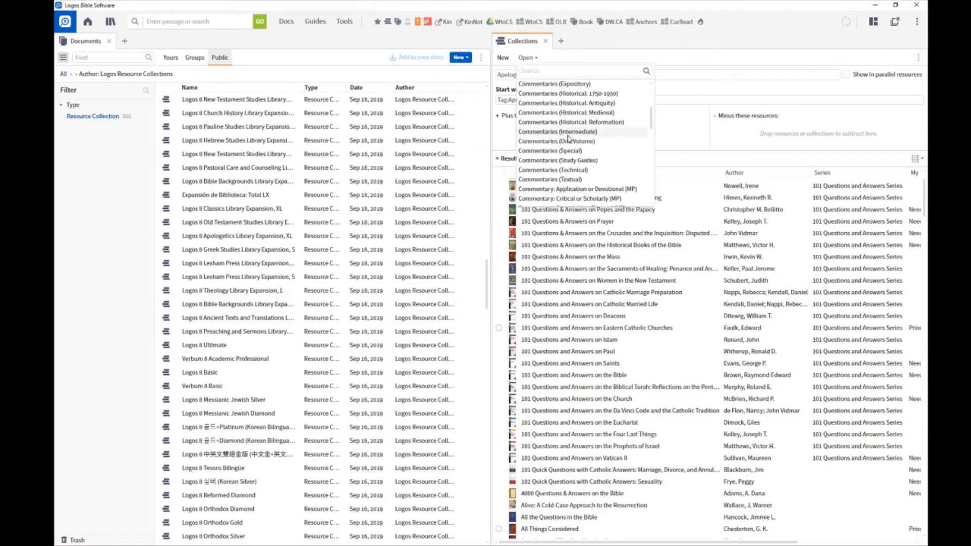
scroll(568, 138, "down", 3)
scroll(561, 135, "down", 3)
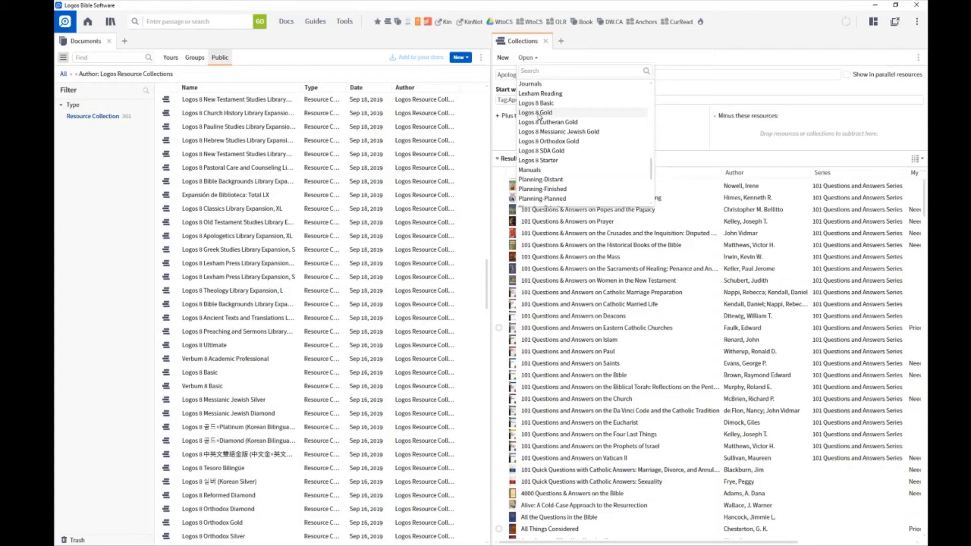
left_click(537, 112)
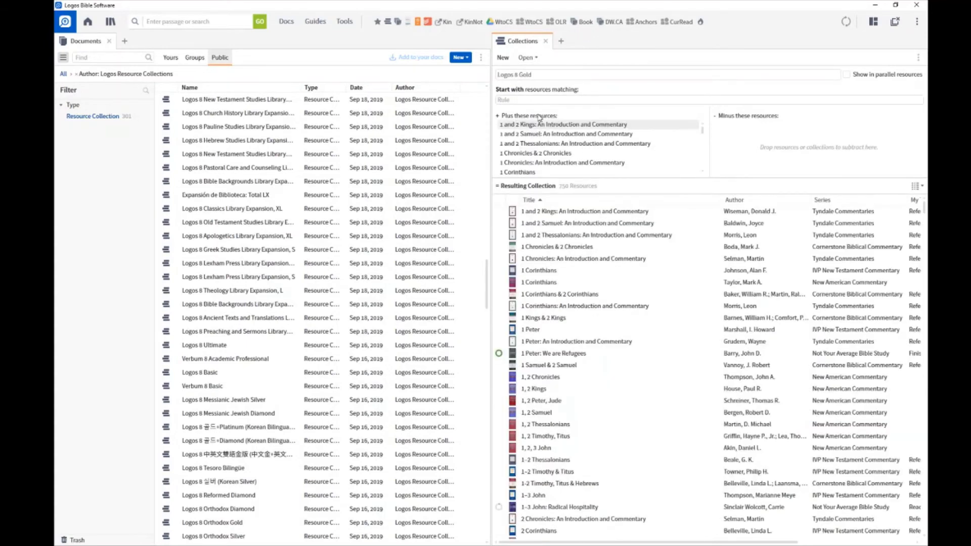
scroll(569, 146, "down", 5)
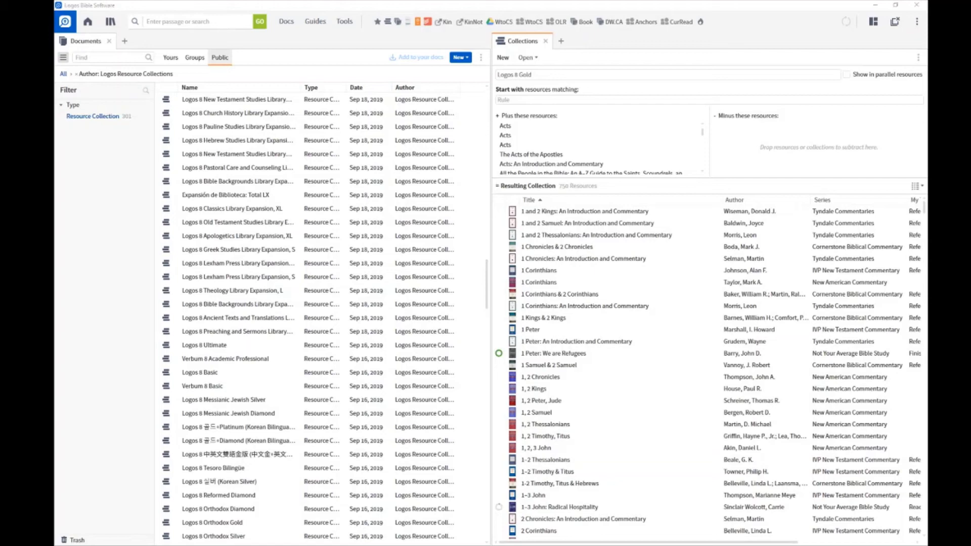
Show group documents, narrow to the Brave Daily group, then return to all groups.
left_click(194, 58)
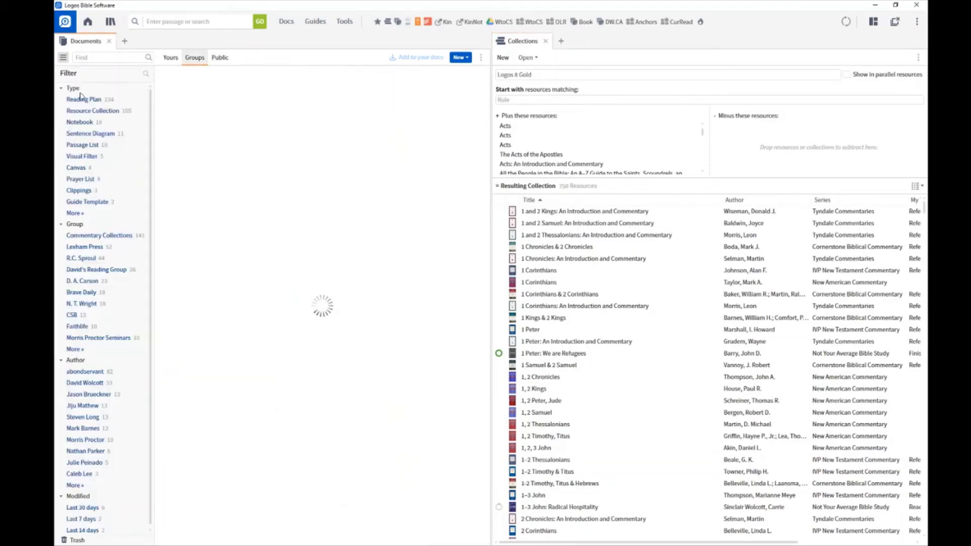
left_click(81, 291)
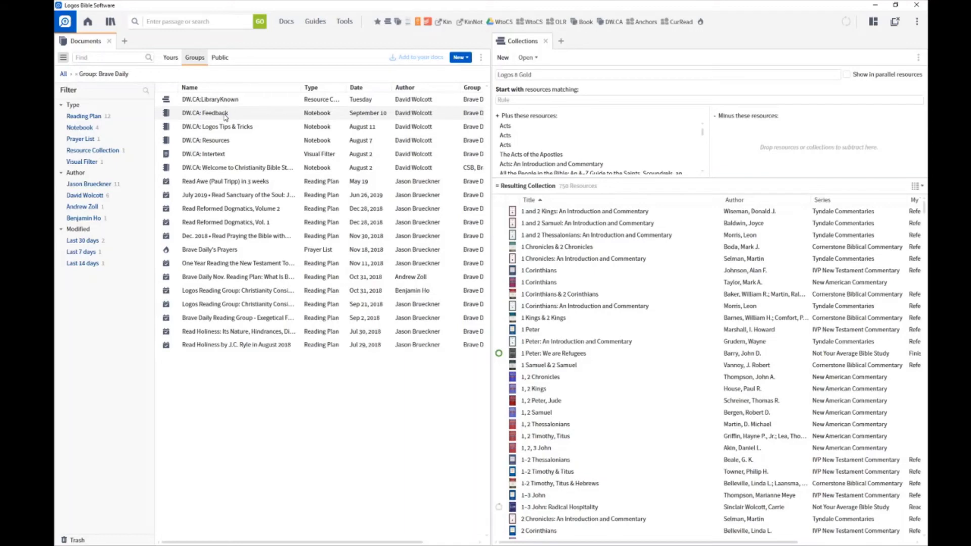
left_click(68, 74)
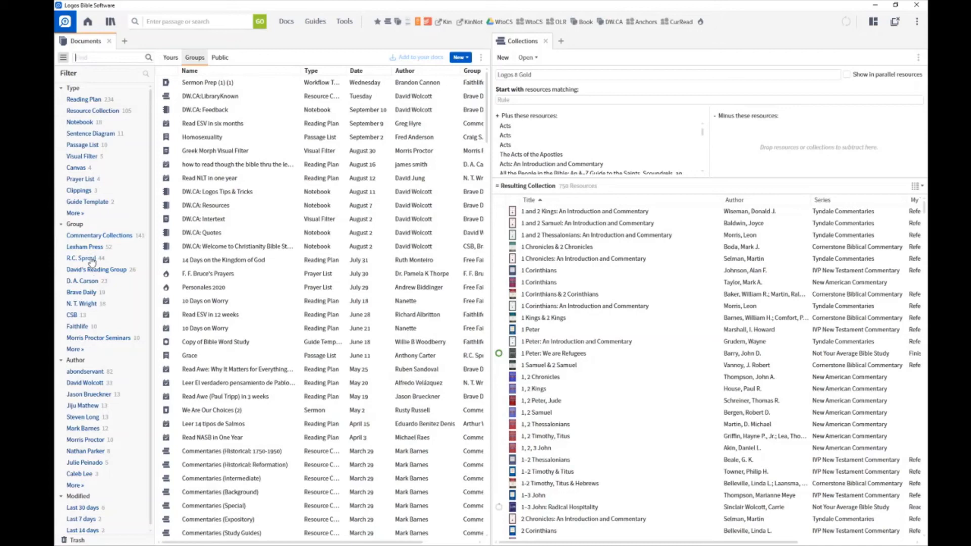
Filter to the Commentary Collections group and load the Commentaries (Background) collection.
left_click(99, 236)
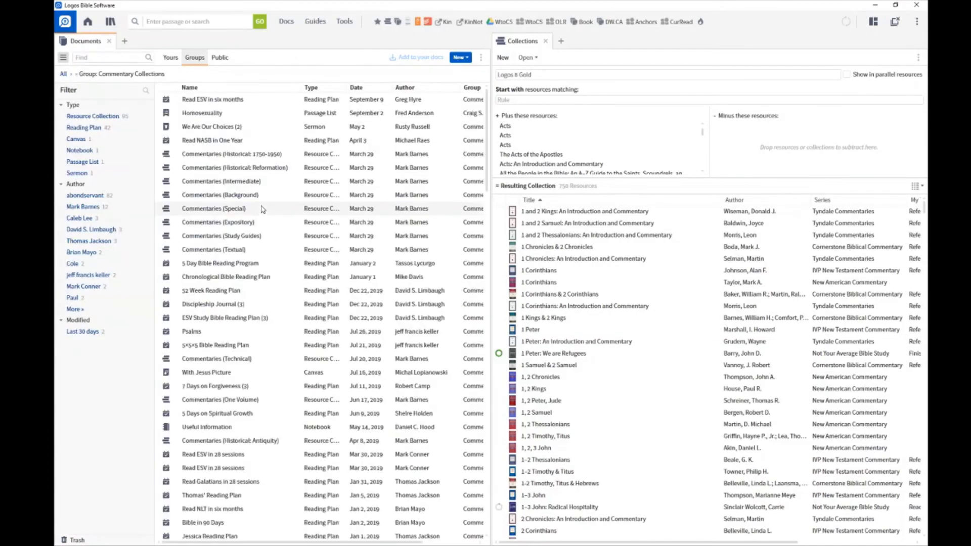
left_click(529, 58)
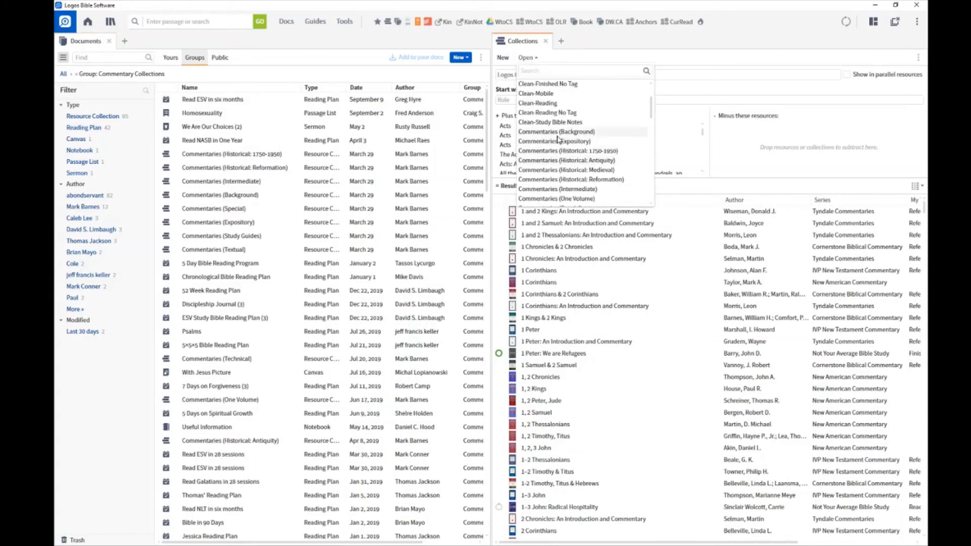
left_click(556, 161)
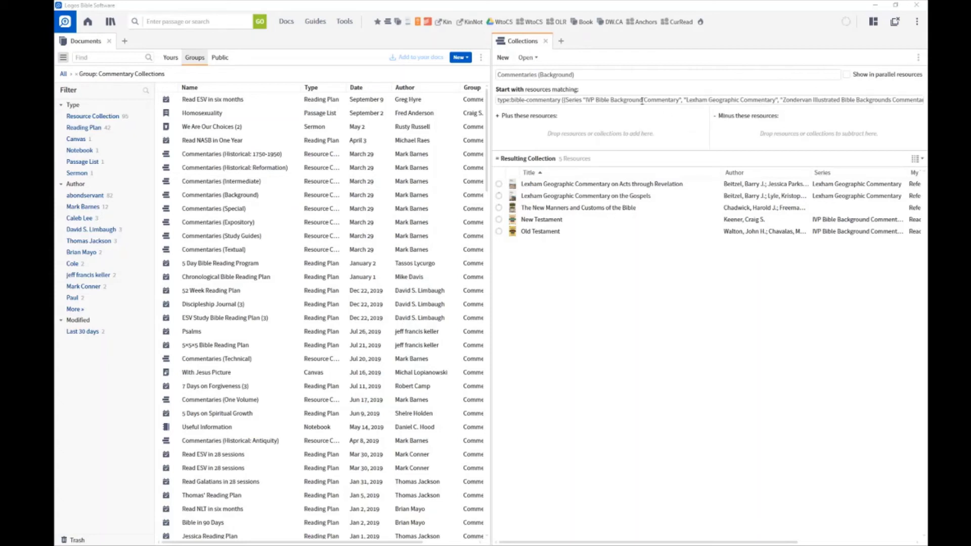
Load Commentaries (Historical: Antiquity) and clear the Commentary Collections group filter.
left_click(531, 58)
scroll(570, 152, "down", 3)
scroll(571, 160, "down", 2)
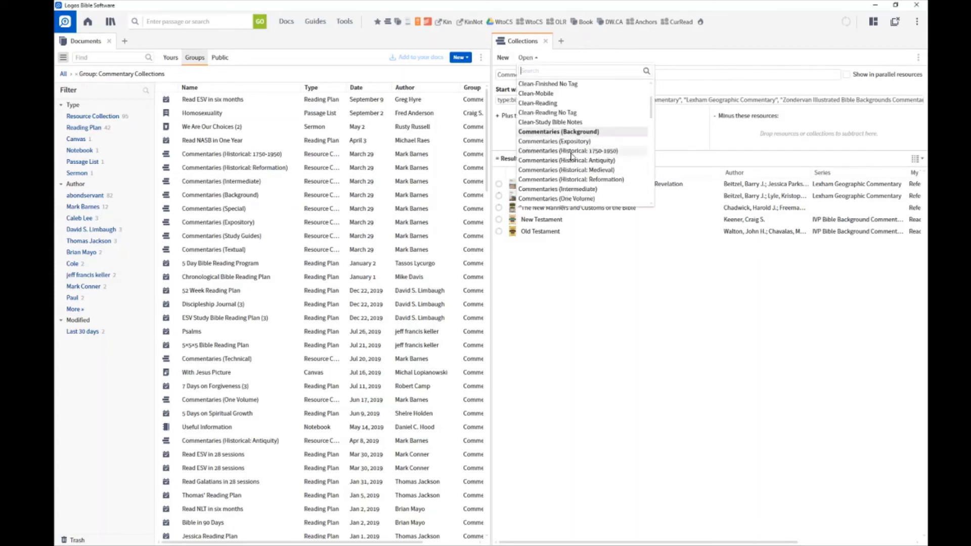
left_click(566, 160)
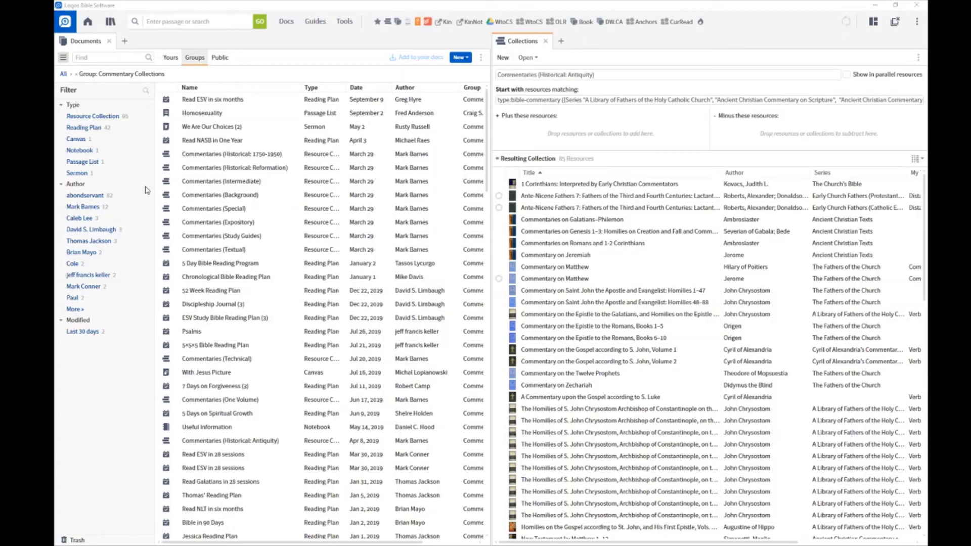
left_click(78, 74)
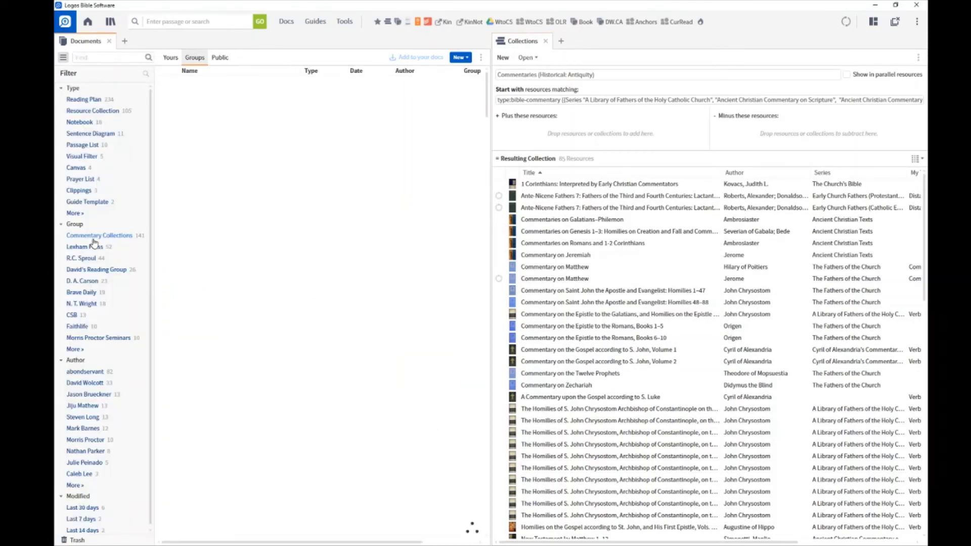
left_click(99, 338)
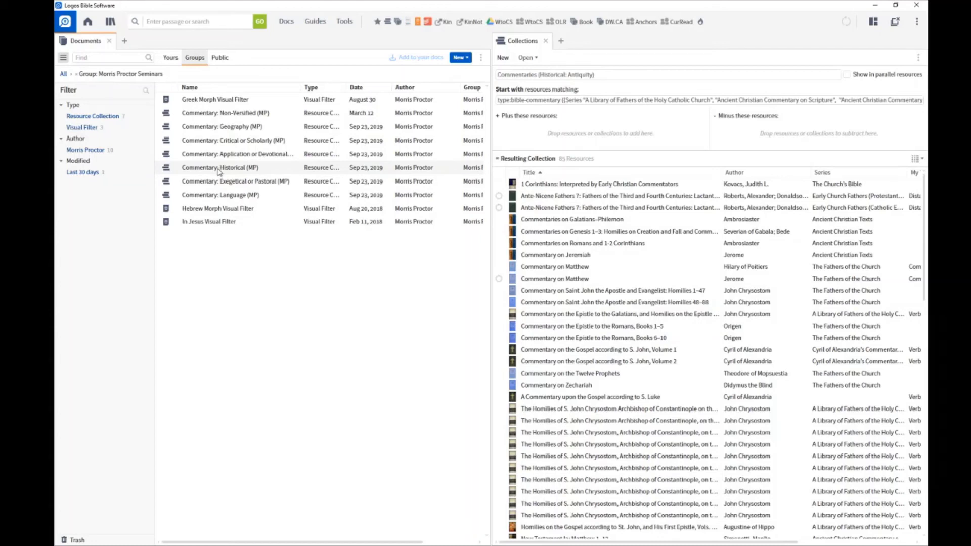
left_click(64, 73)
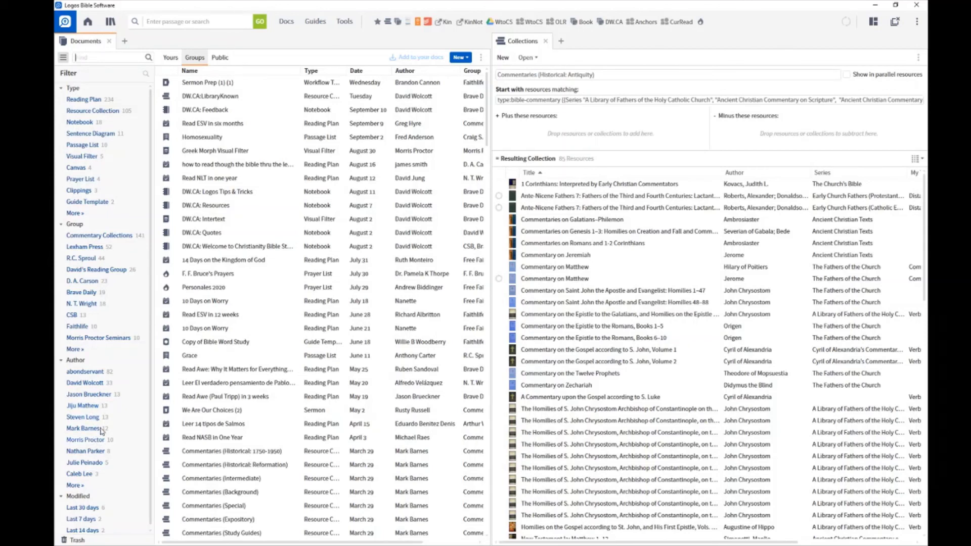
Show public documents from every author, clearing the Logos Resource Collections filter.
left_click(219, 58)
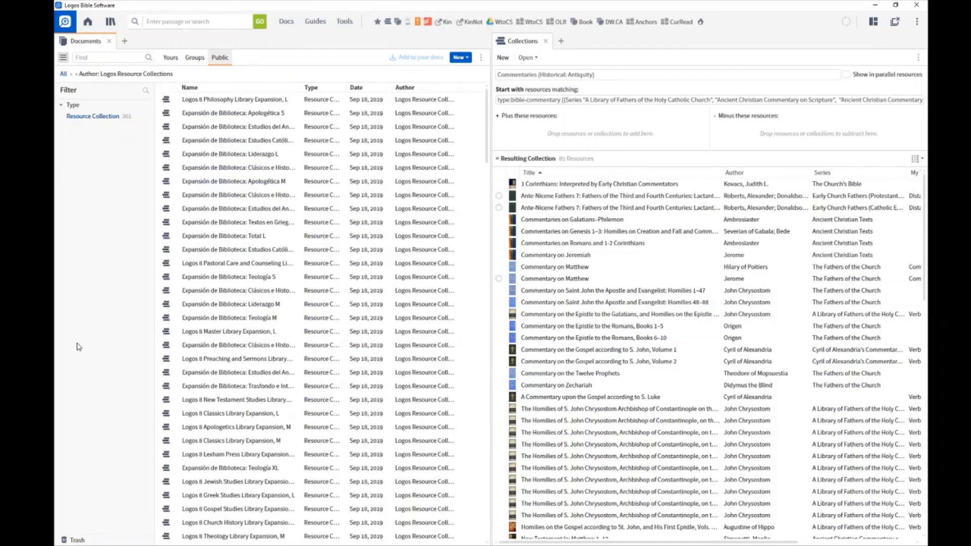
left_click(83, 74)
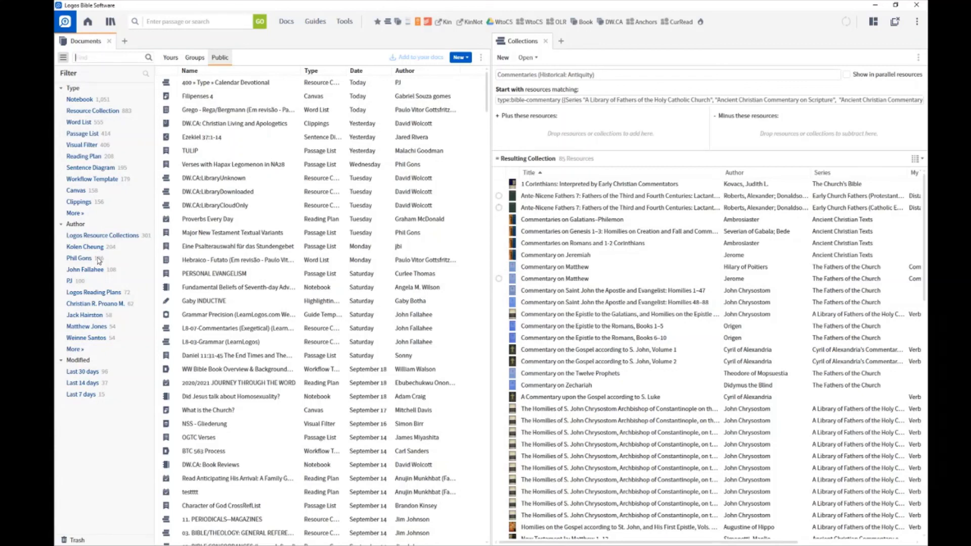
Close all open panels with Ctrl+Shift+F4, leaving an empty workspace.
key("ctrl+shift+F4")
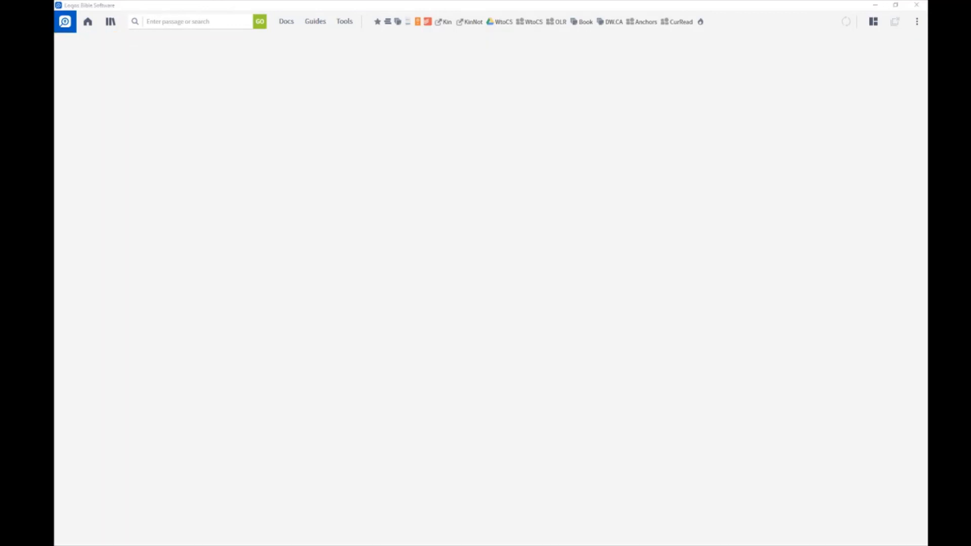